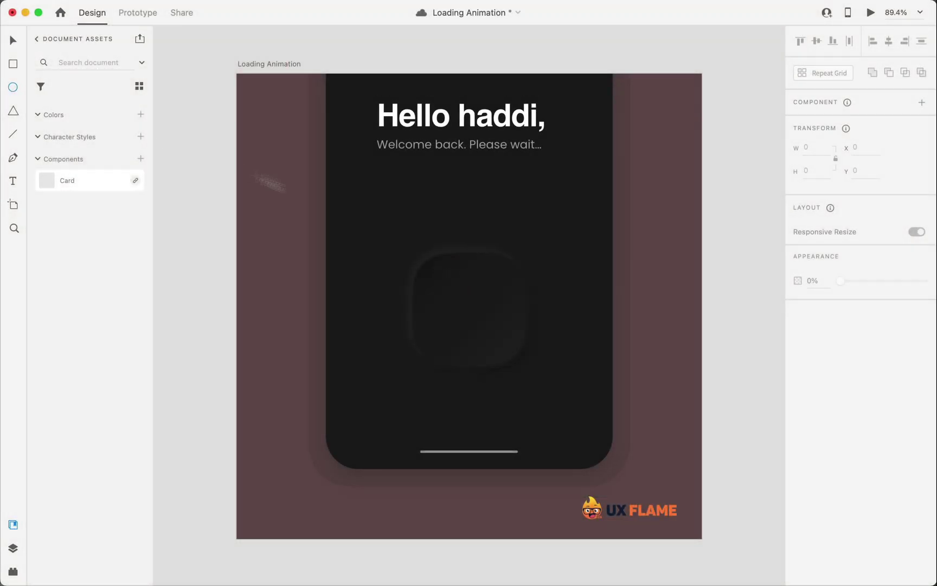
Draw a 110×110 white circle on the dark loader card inside the phone.
drag(442, 282, 505, 345)
Snap the circle to the centre of the loader card and remove its white fill.
click(13, 40)
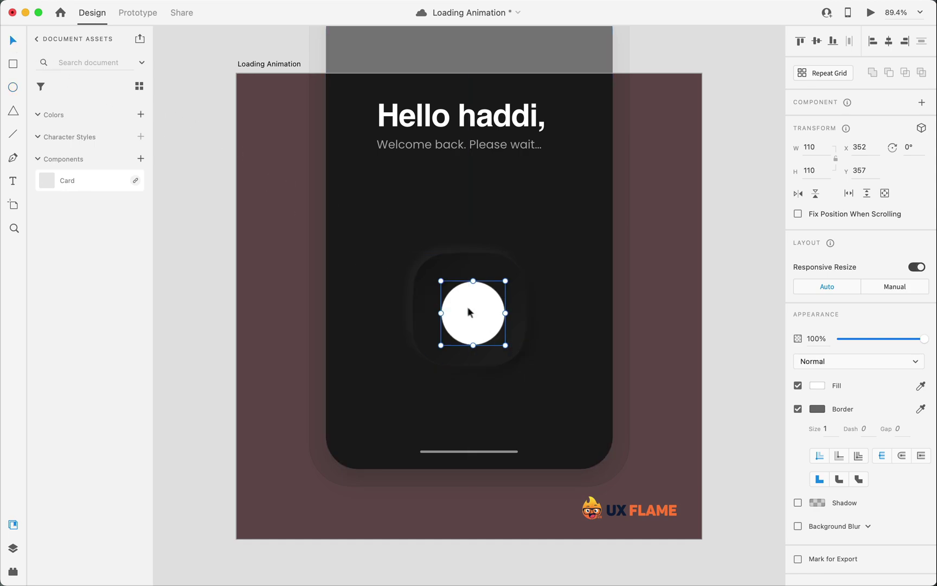
drag(468, 308, 469, 305)
click(797, 385)
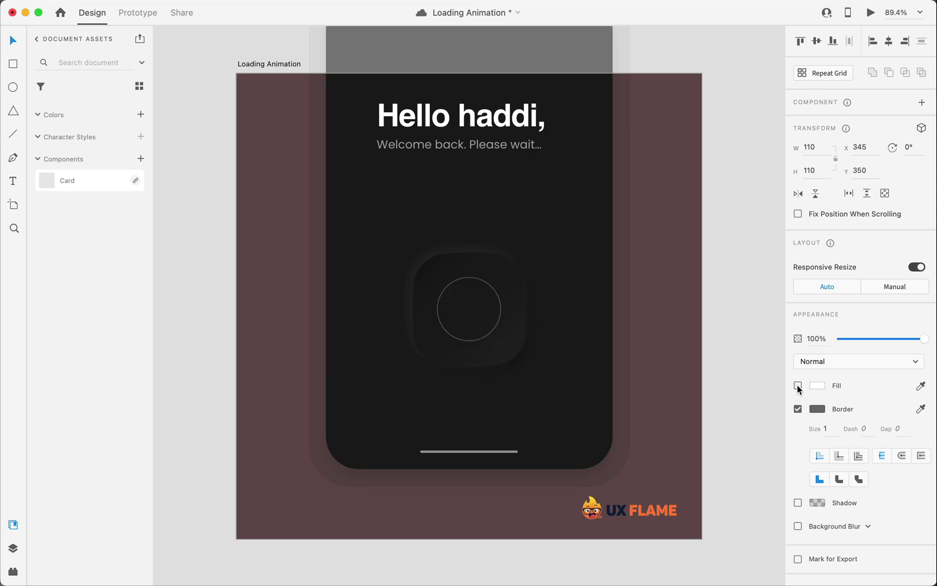
Give the circle a size-5 #E76921 orange border with centre stroke alignment.
click(818, 410)
click(677, 476)
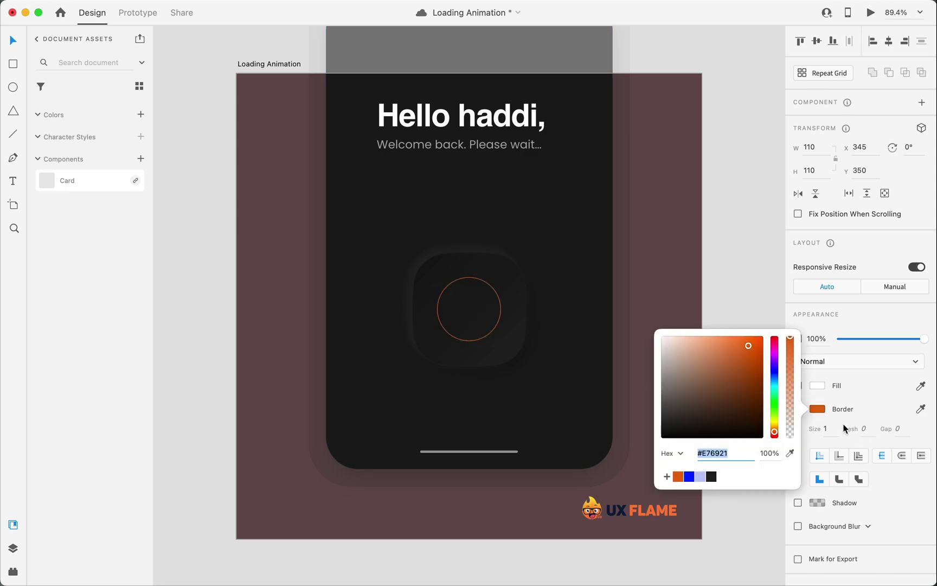
click(844, 428)
click(824, 428)
text(5)
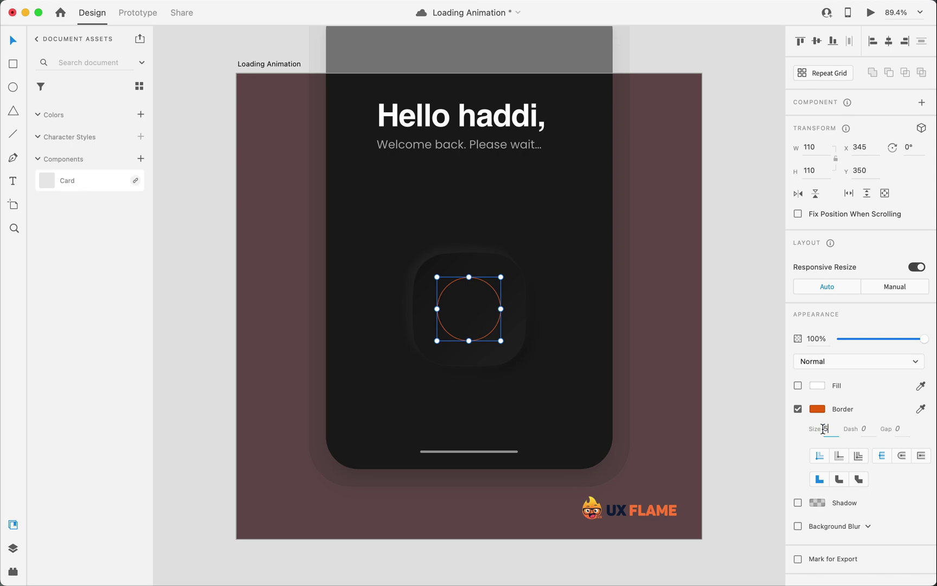
key(Tab)
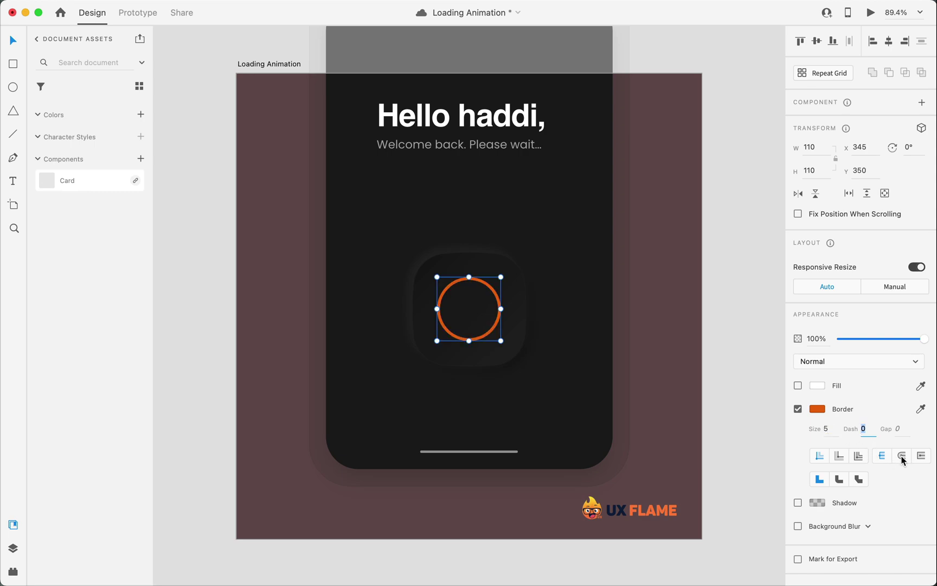
click(902, 458)
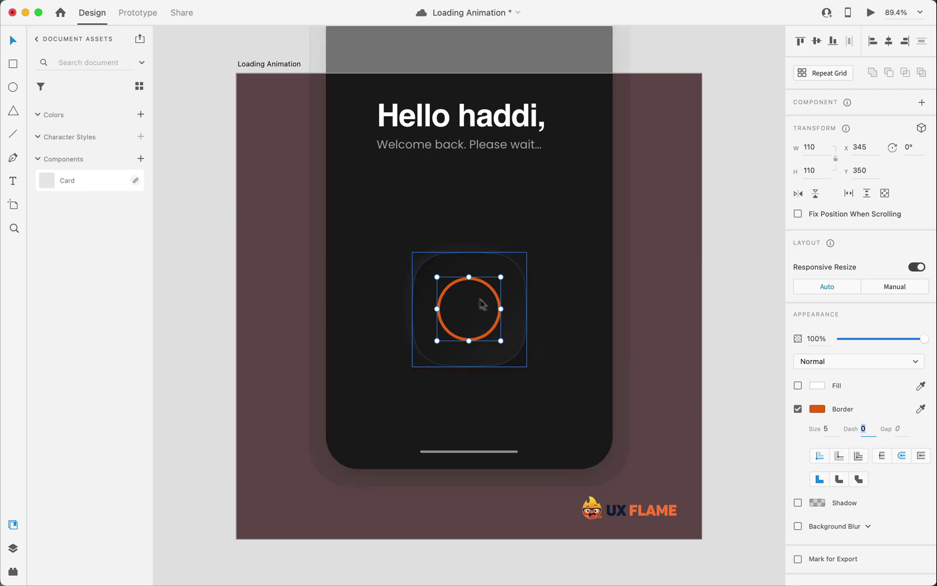
Zoom to the ring and try border dash lengths of 200 and 300.
key(super+3)
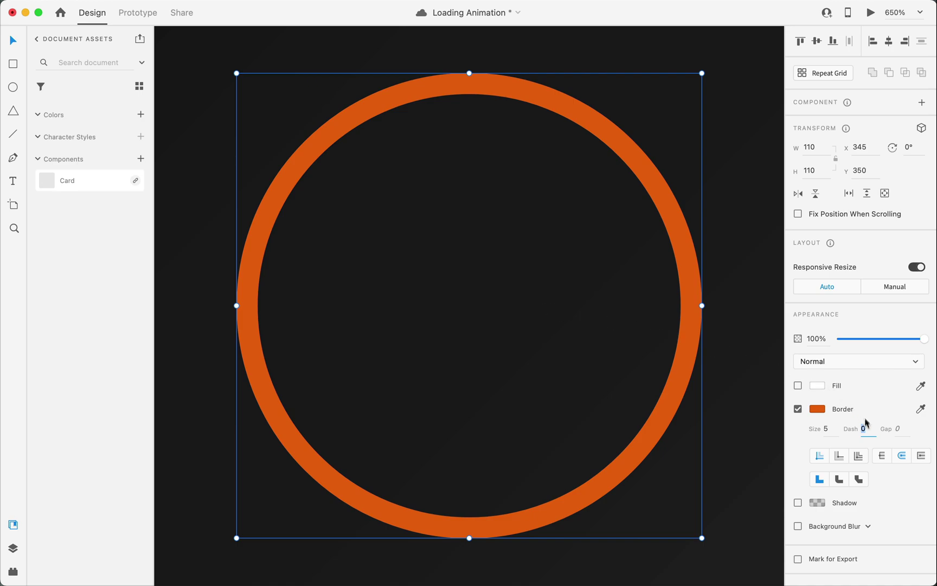
click(874, 429)
text(200)
key(Tab)
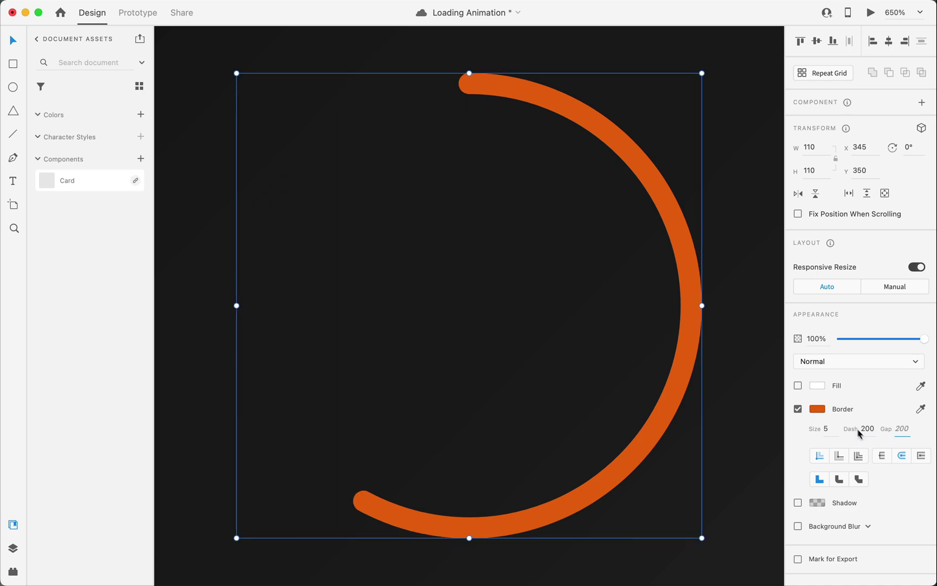
click(866, 429)
text(300)
key(Return)
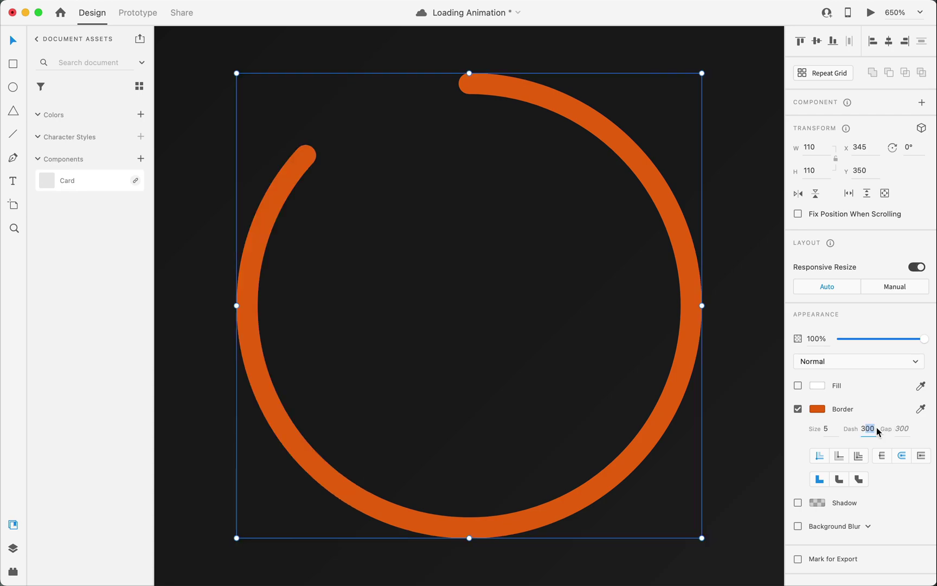
Refine the border dash through 340 and 345, settling on 346 with gap 346.
text(340)
key(Return)
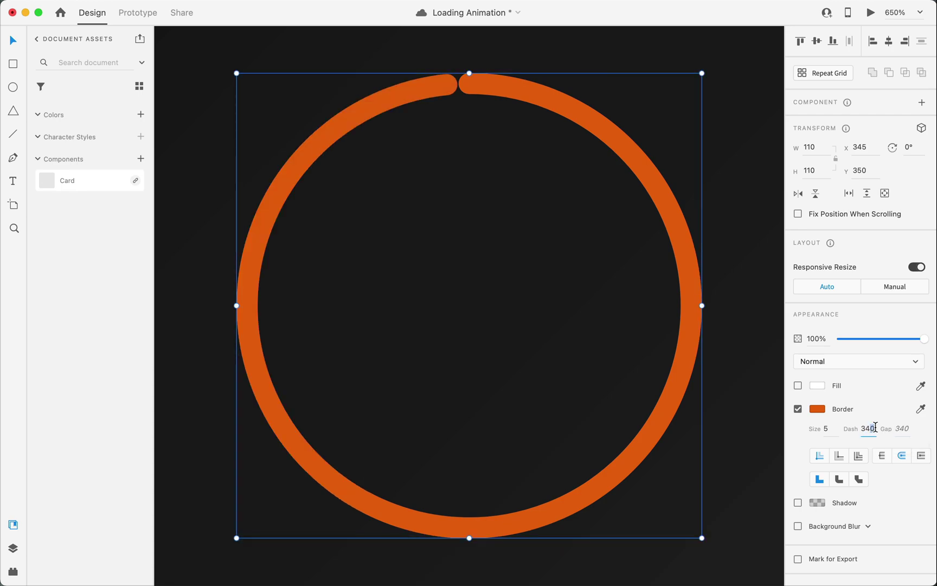
text(345)
key(Return)
key(Tab)
click(867, 428)
text(346)
key(Tab)
Hide the ring with border dash 0 and gap 346, then rotate it 180°.
key(super+0)
click(901, 429)
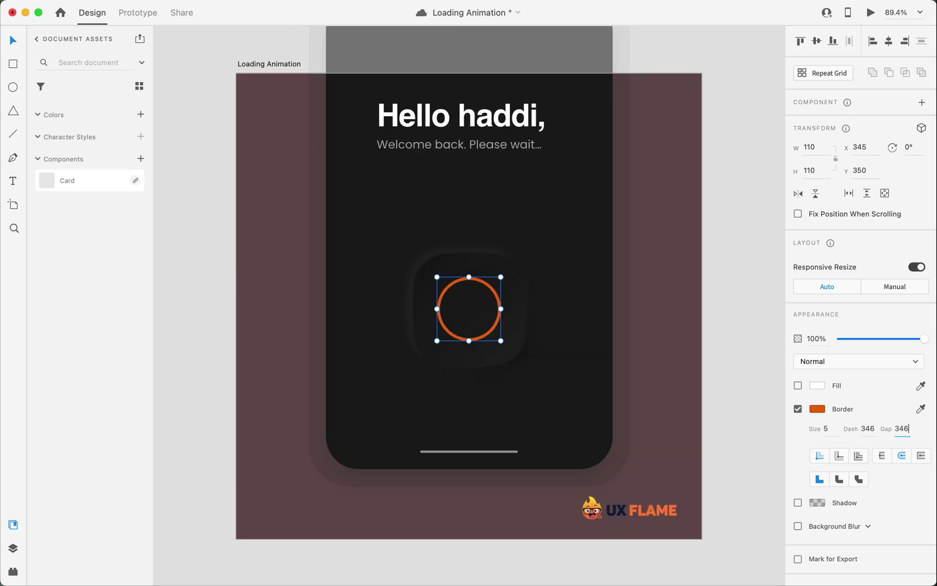
key(Return)
click(876, 426)
text(0)
key(Tab)
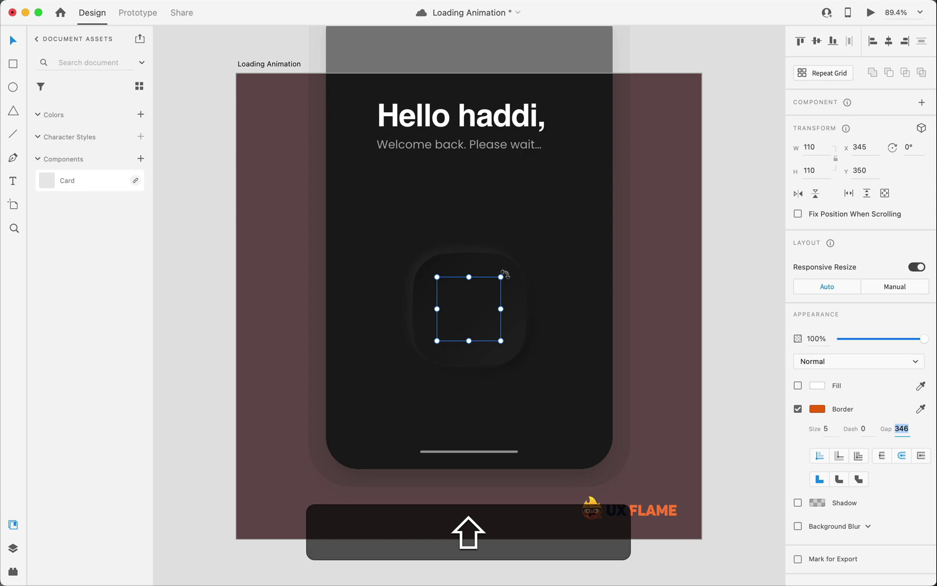
drag(504, 275, 412, 368)
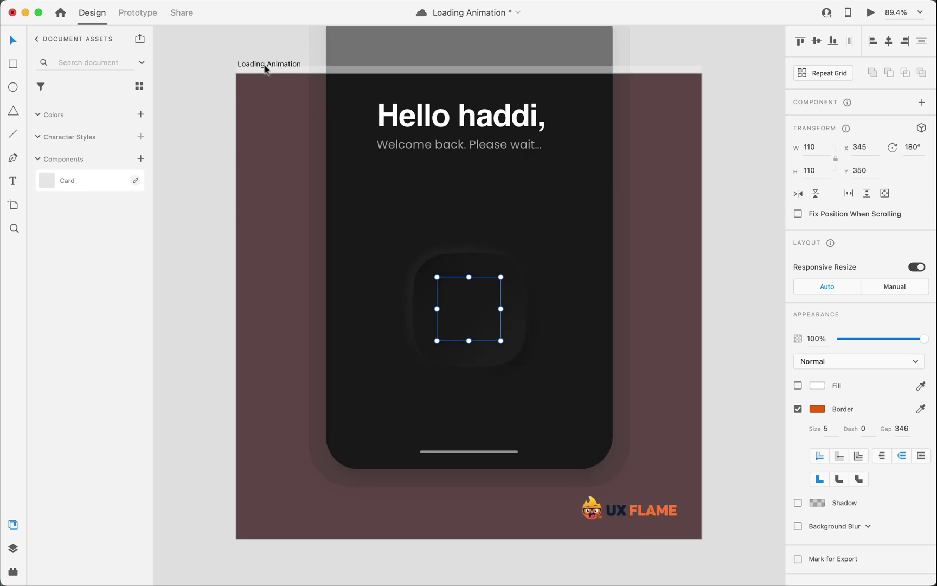
Duplicate the Loading Animation artboard as Loading Animation – 1.
click(211, 67)
click(273, 65)
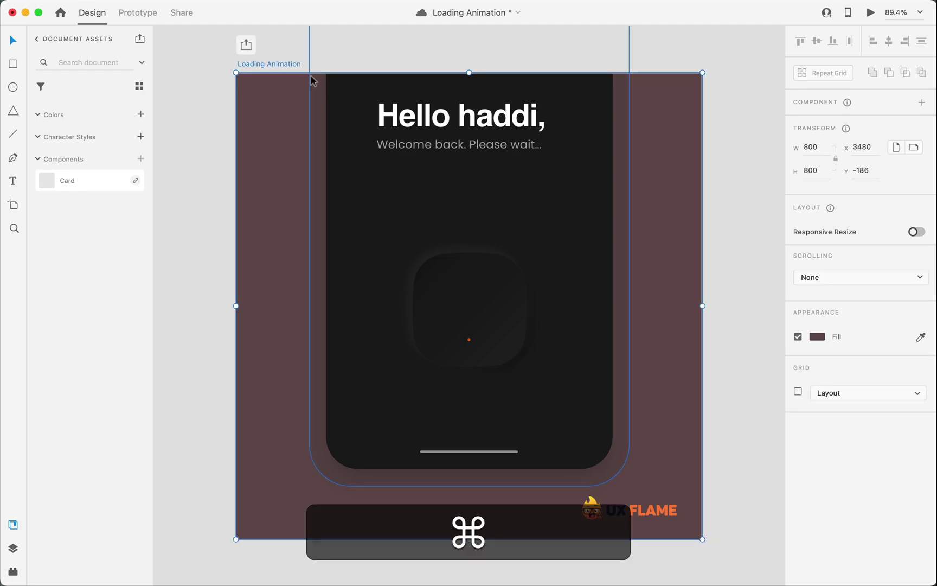
key(super+d)
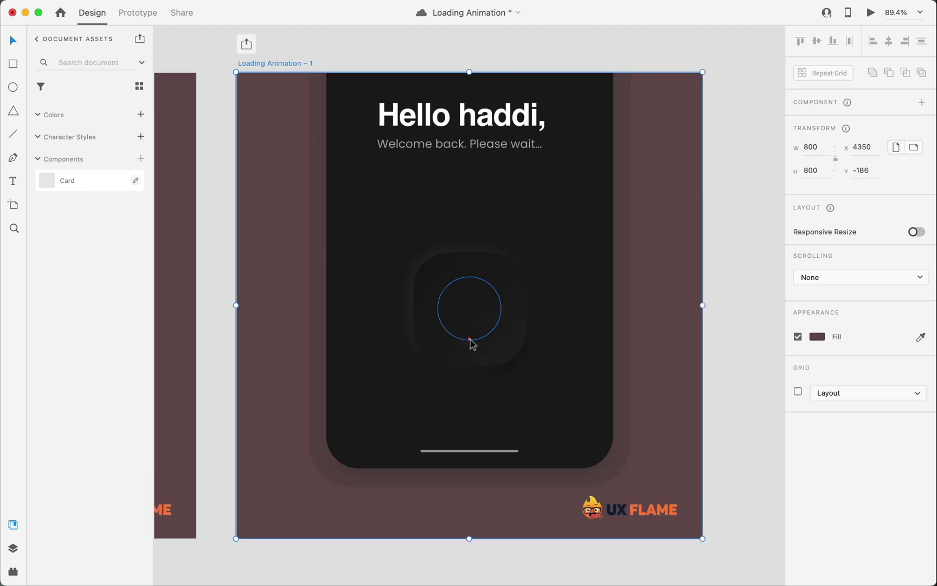
Make the copied ring a solid circle with border dash 346 and gap 0.
click(471, 341)
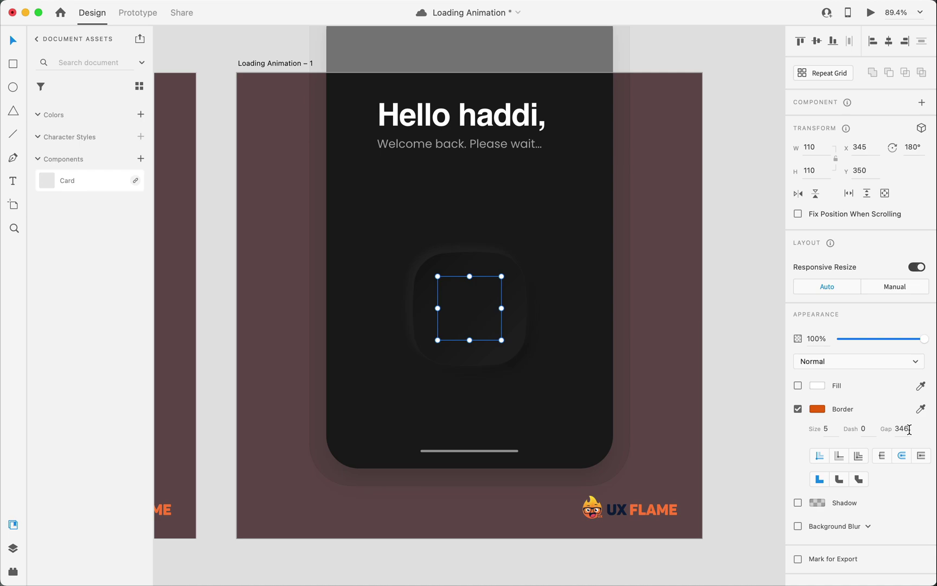
drag(909, 428, 892, 432)
key(super+c)
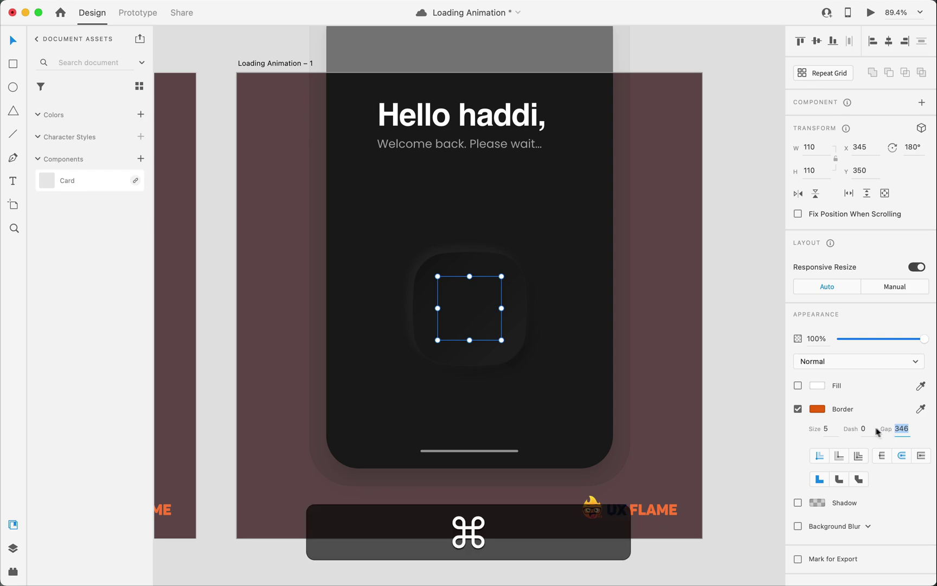
click(871, 429)
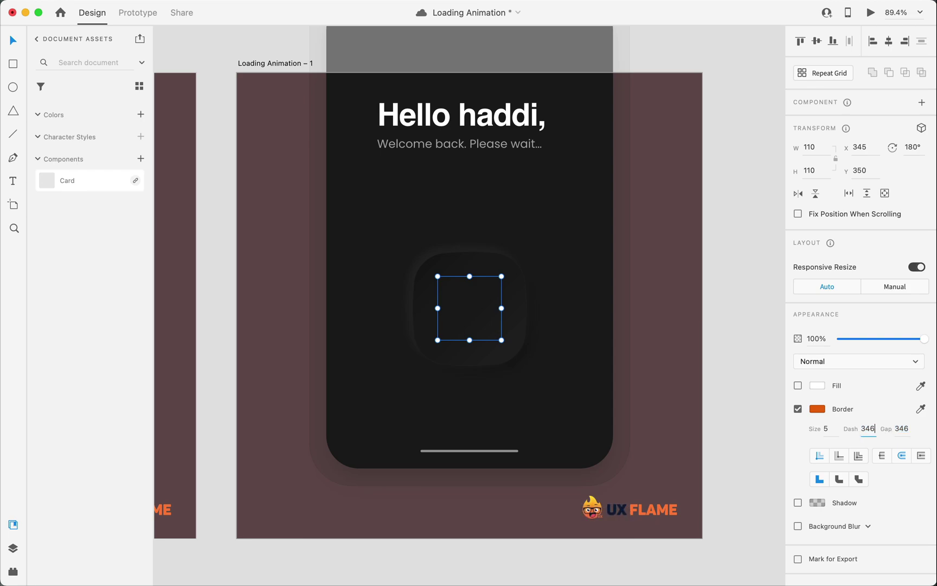
key(Tab)
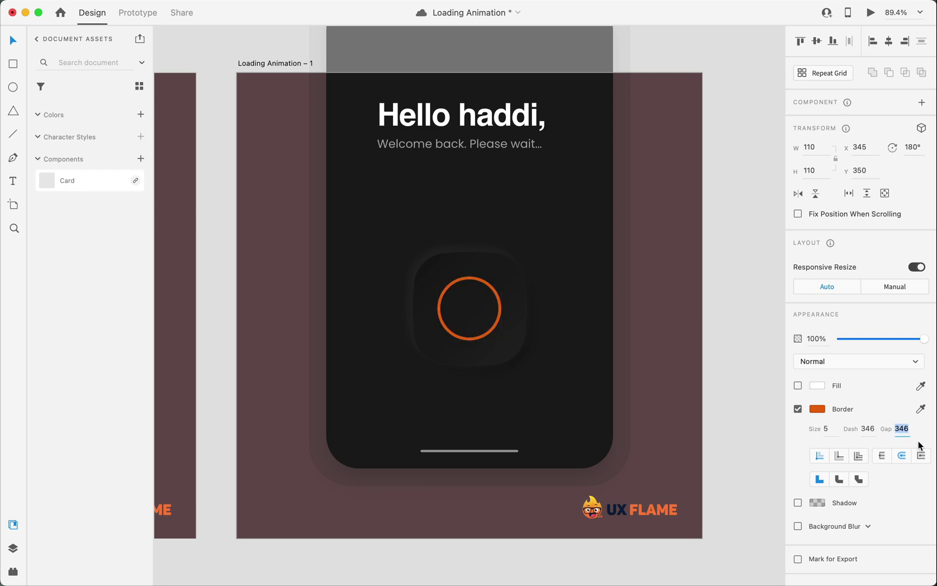
text(0)
click(504, 317)
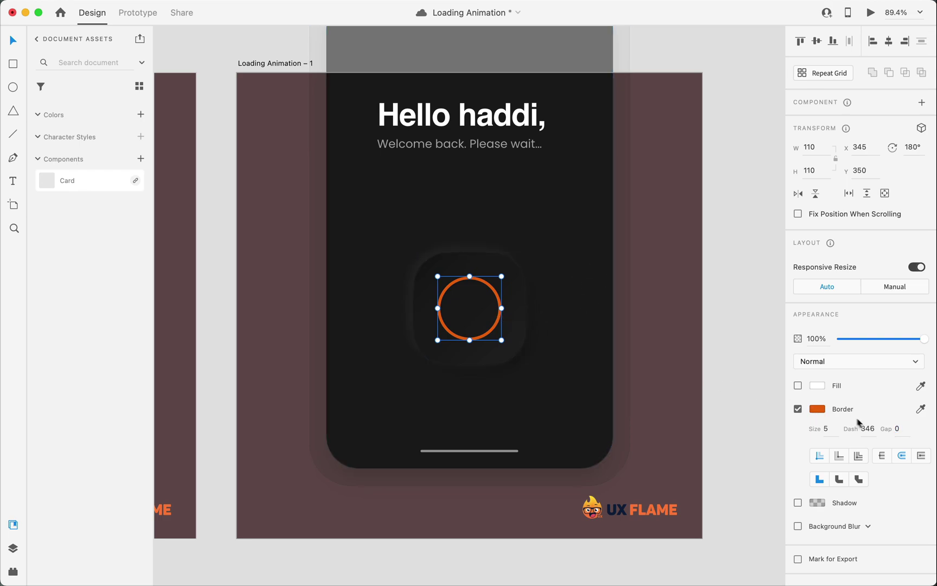
Halve the border dash to 173 by entering 346/2.
click(875, 428)
click(878, 431)
text(/2)
key(Tab)
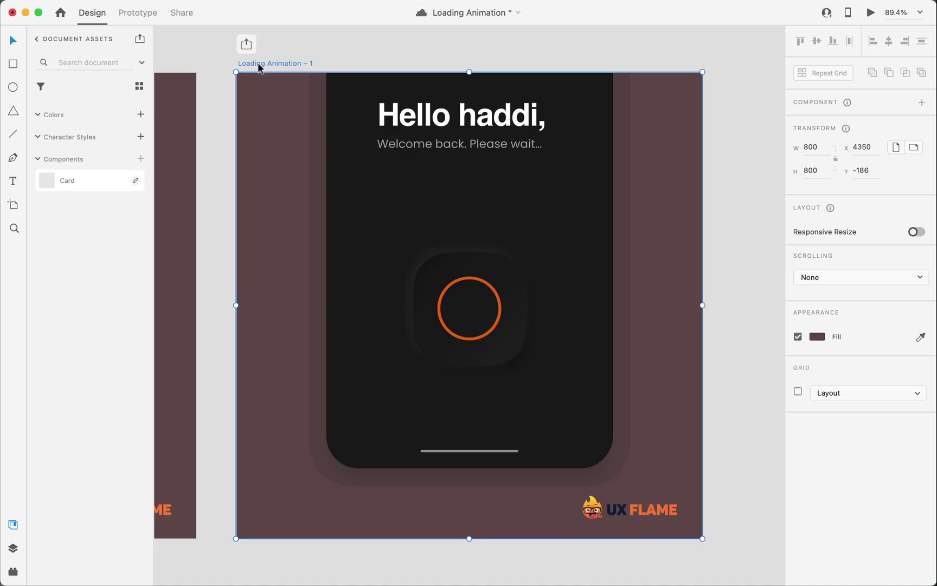
Duplicate the artboard and set the copied orange ring's rotation to 0°.
key(super+d)
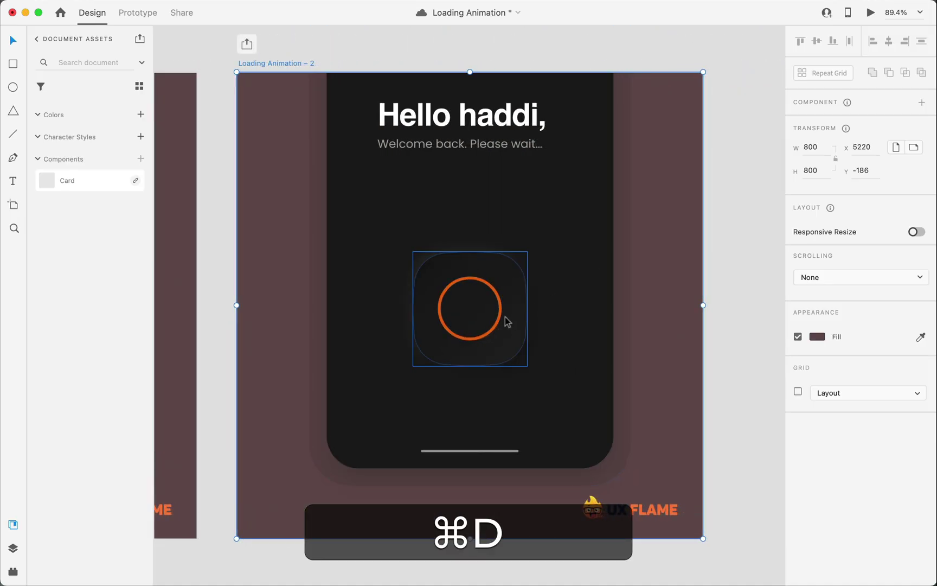
double_click(502, 320)
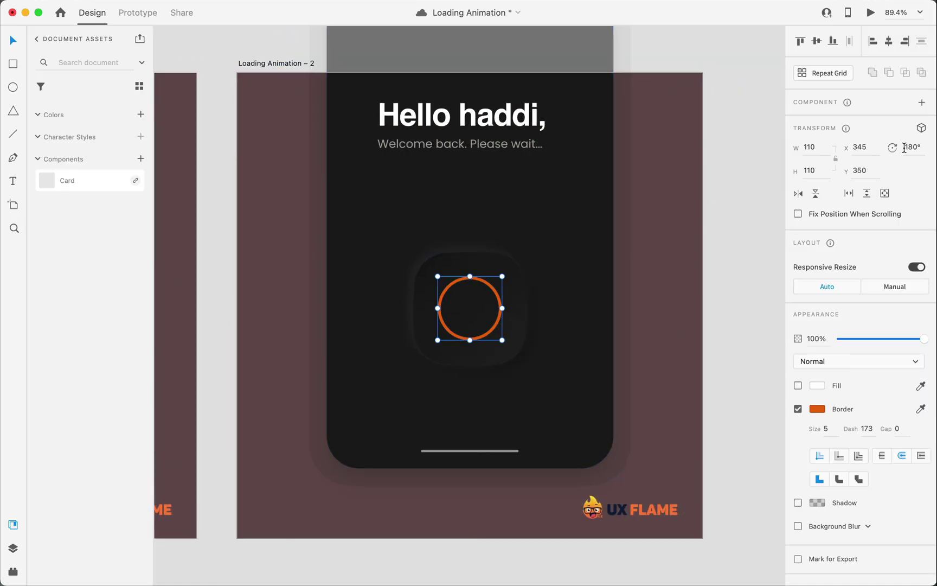
click(904, 148)
text(0)
key(Tab)
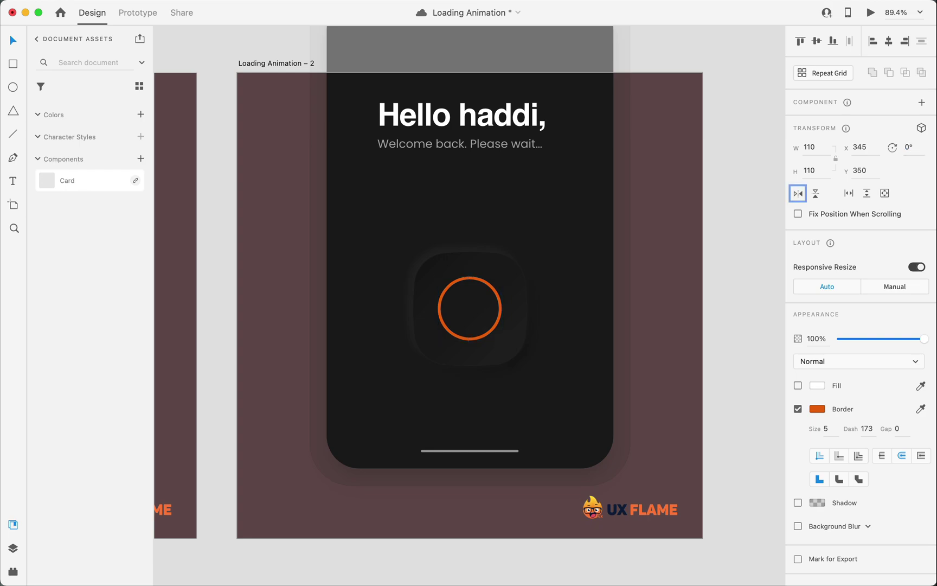
Reselect the orange ring by drilling through the phone frame and loader card.
click(550, 278)
double_click(492, 288)
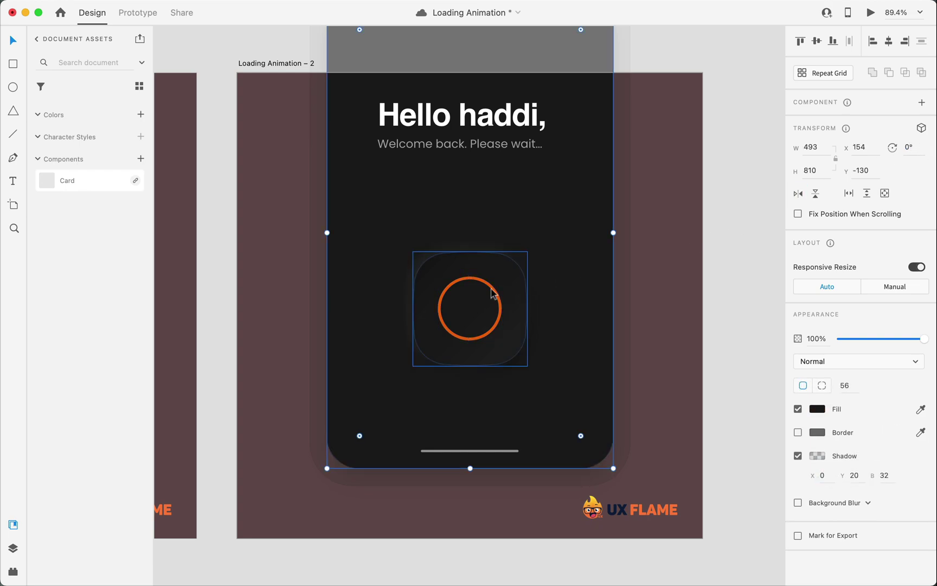
double_click(491, 288)
double_click(492, 287)
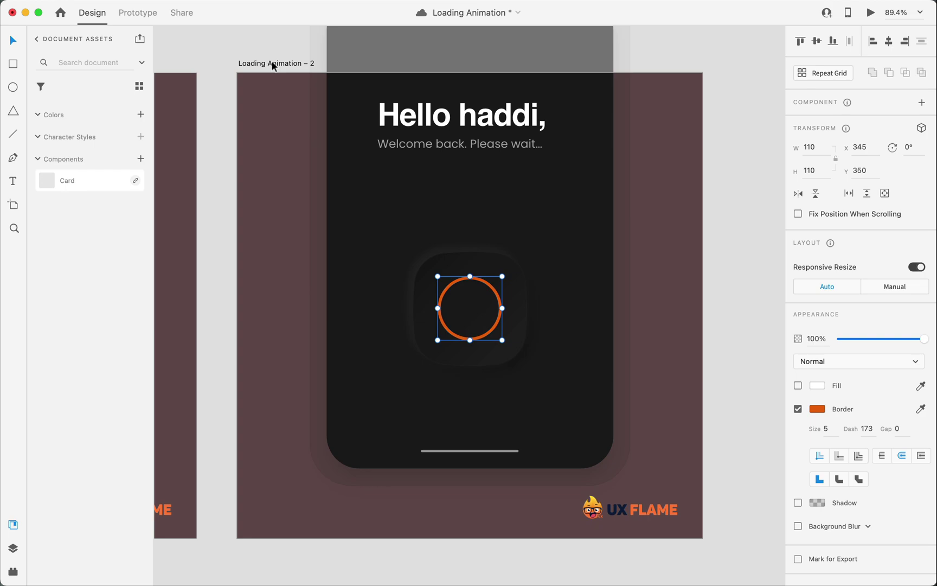
Duplicate Loading Animation – 2 as Loading Animation – 3 and select its ring.
click(272, 64)
key(super+d)
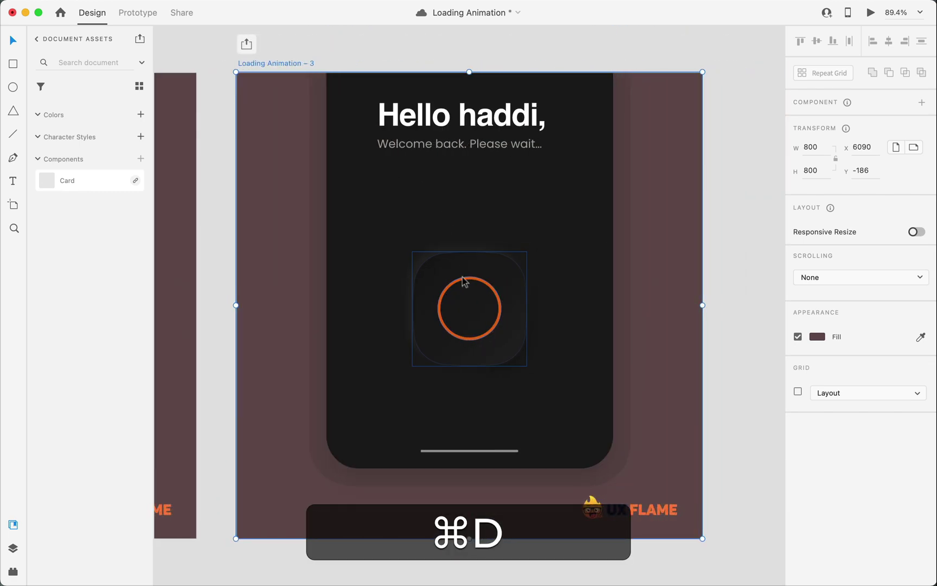
double_click(463, 277)
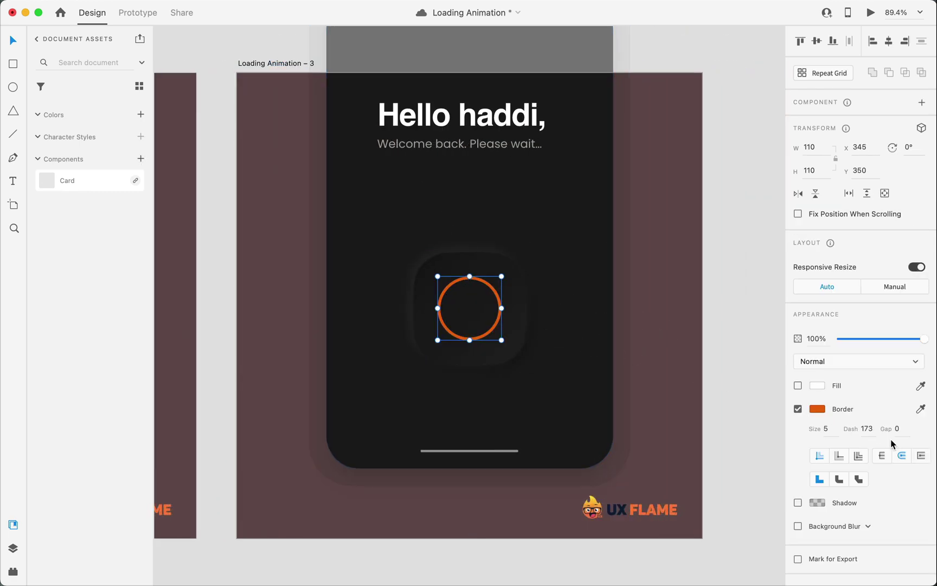
Collapse the ring by setting its border dash to 0 and gap to 346.
drag(872, 428, 851, 427)
text(0)
key(Tab)
text(346)
key(Return)
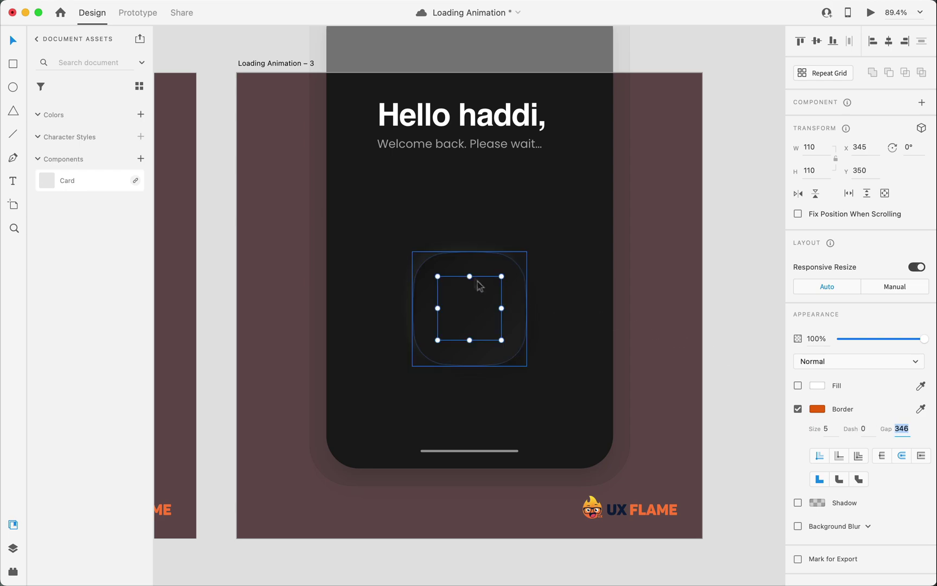
click(288, 64)
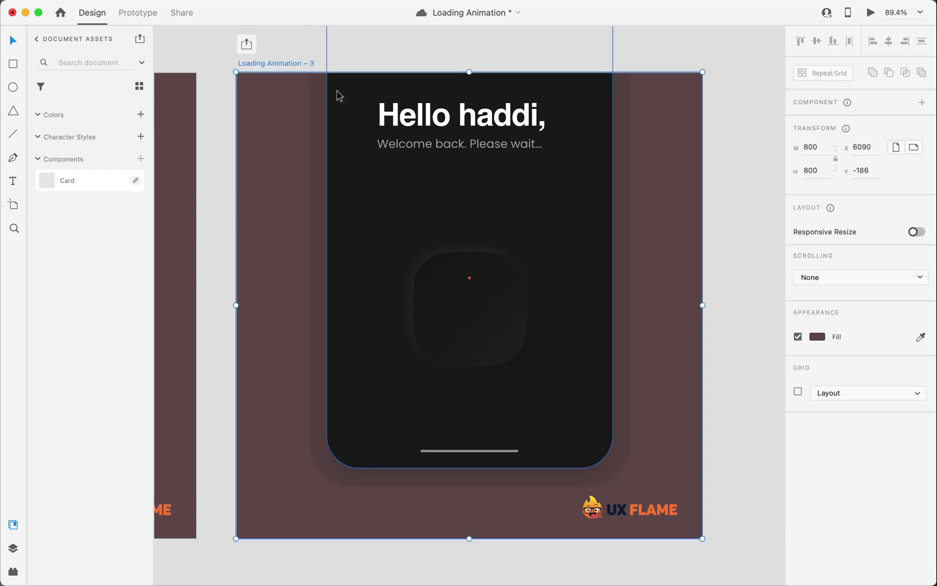
Duplicate the artboard as Loading Animation – 4 and place a horizontal guide across it.
key(super+d)
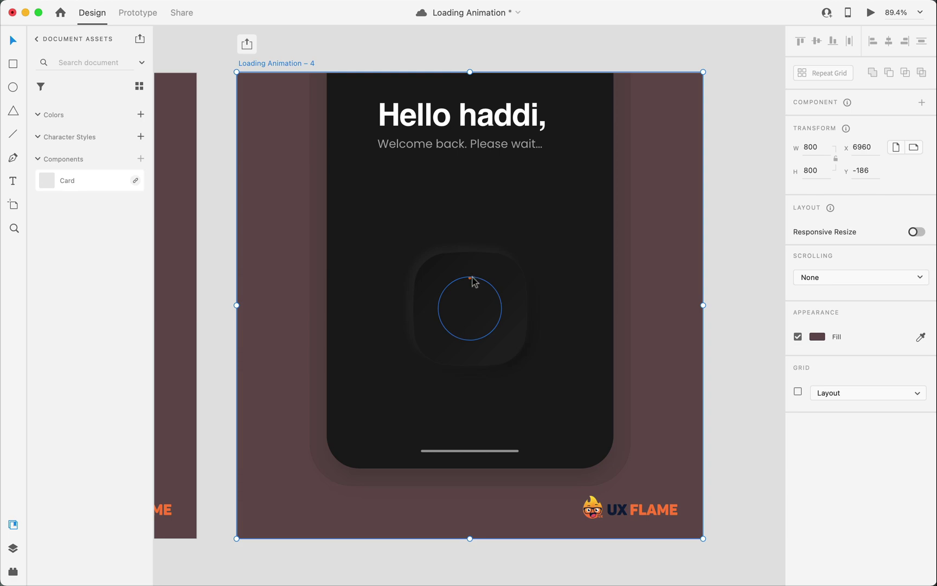
click(471, 278)
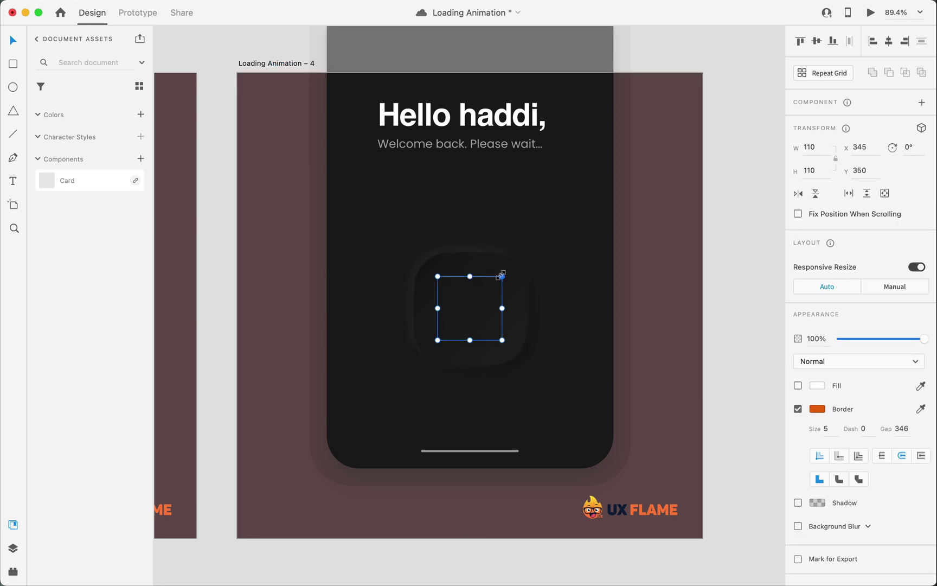
drag(307, 73, 308, 340)
click(455, 338)
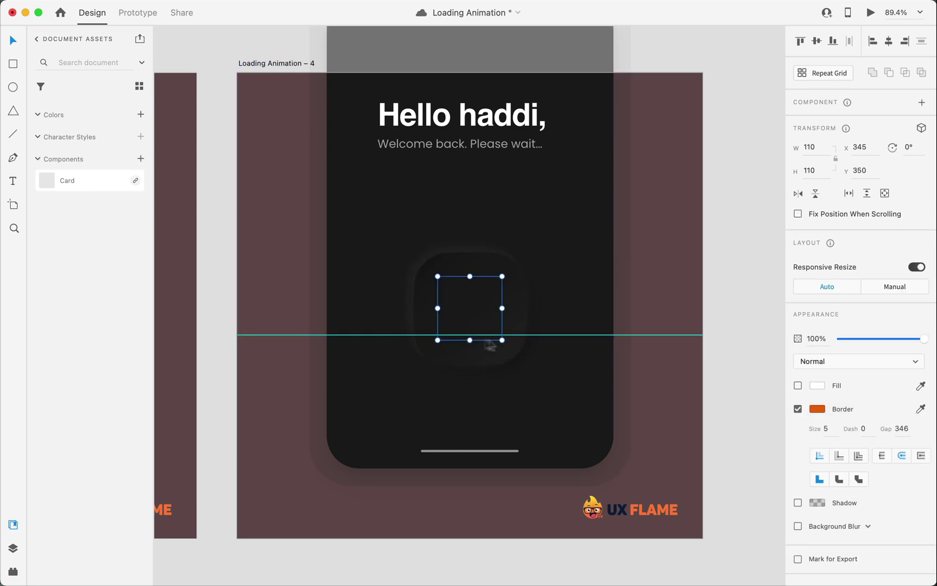
drag(488, 340, 520, 340)
Move the loader shape down to Y 455 and move the guide out of the way.
click(476, 280)
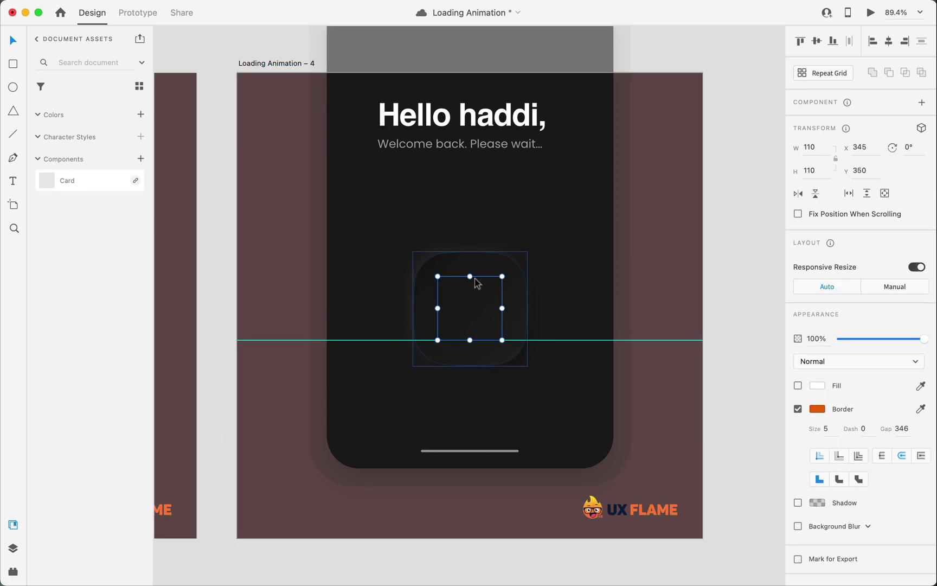
key(alt+super+3)
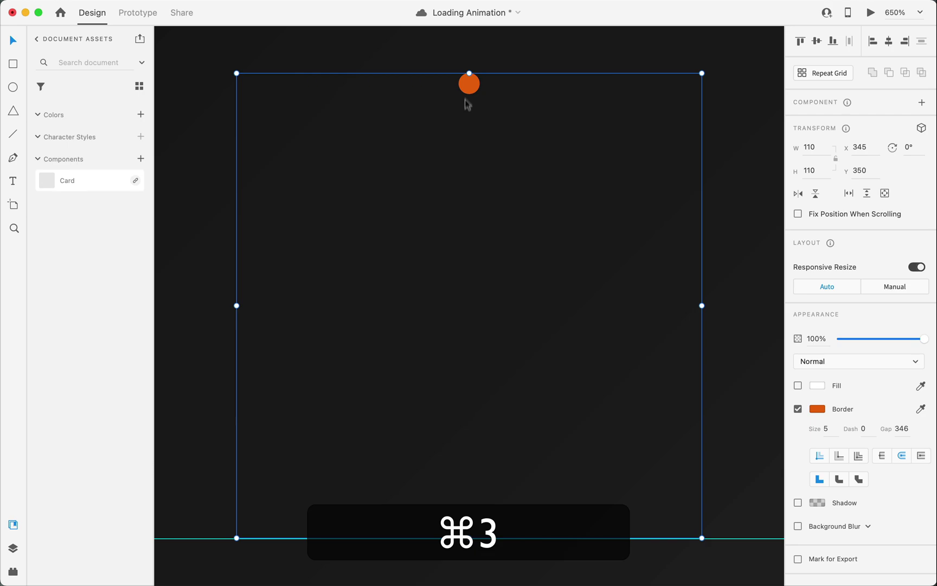
drag(466, 101, 458, 528)
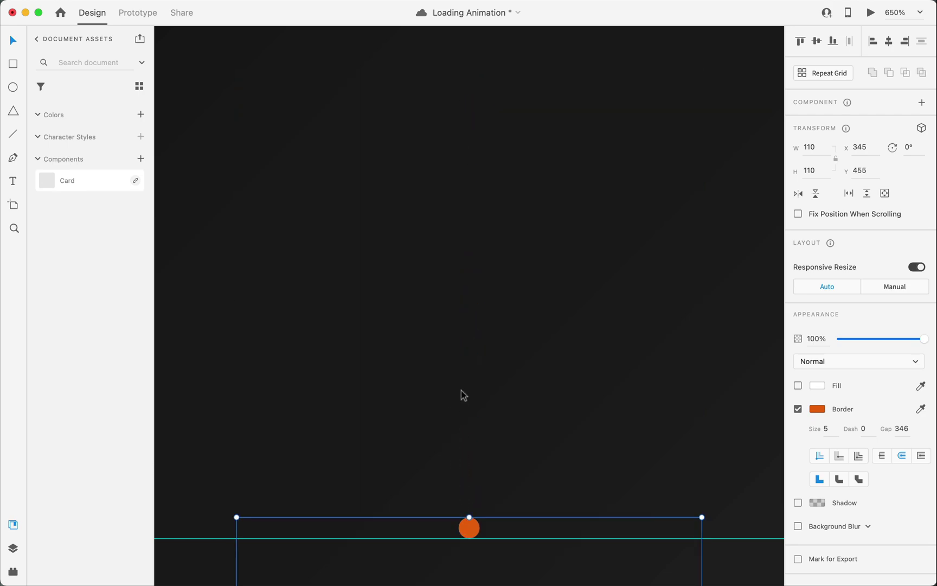
key(super+1)
click(591, 388)
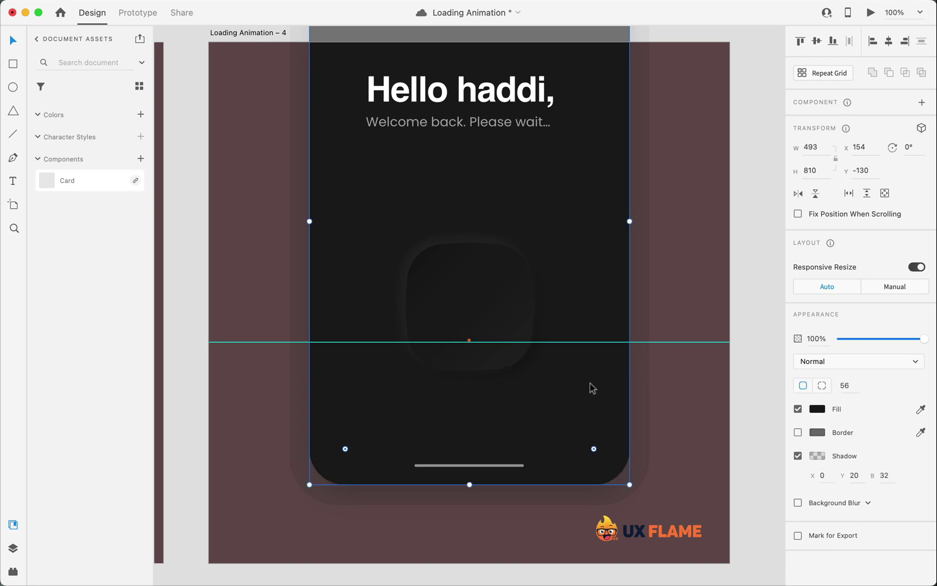
drag(619, 340, 640, 49)
click(666, 122)
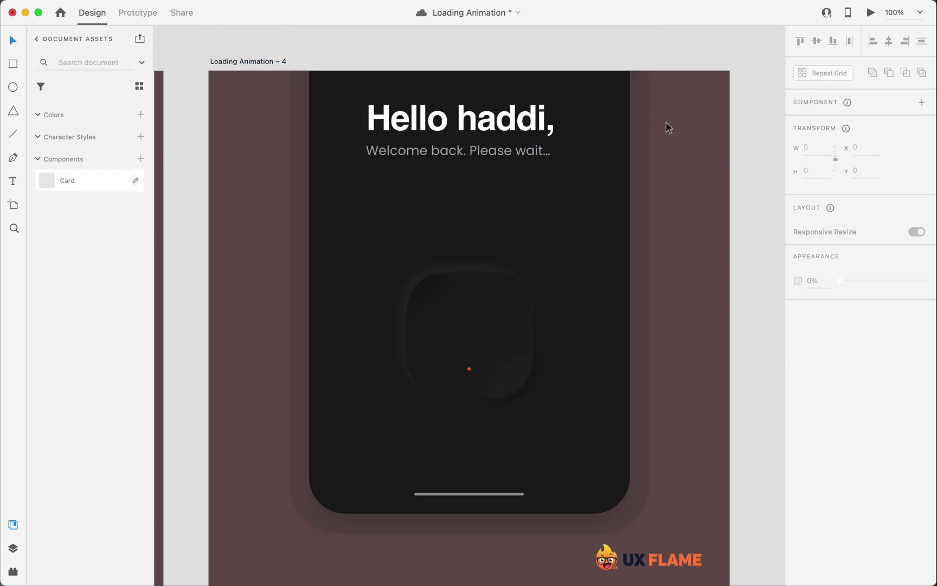
Zoom out to all five artboards and wire Loading Animation to Loading Animation – 1 in Prototype mode.
click(666, 122)
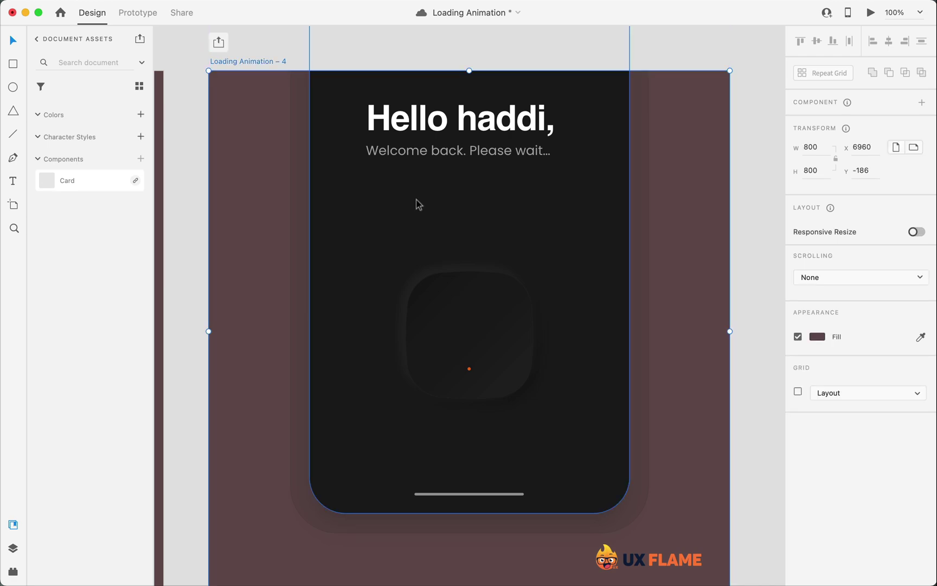
key(super+0)
click(417, 203)
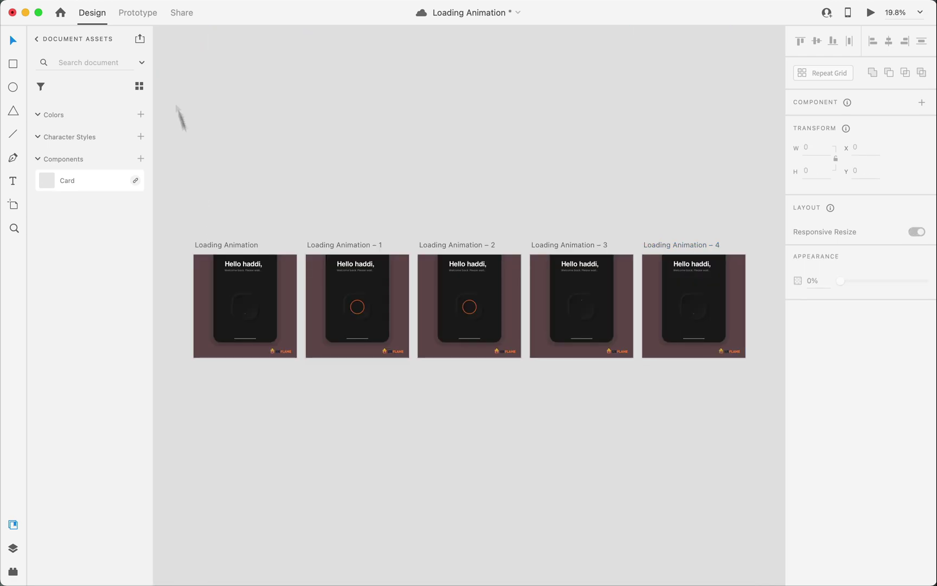
click(132, 12)
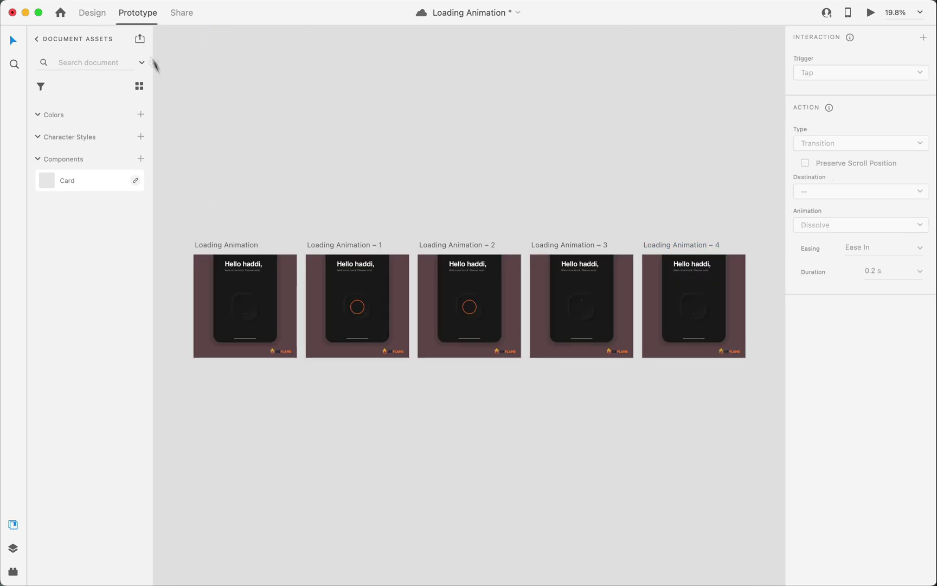
click(230, 247)
drag(297, 292, 335, 306)
Make that link Time-triggered Auto-Animate, Ease In, 0.8 s, and wire – 1 to – 2.
click(820, 73)
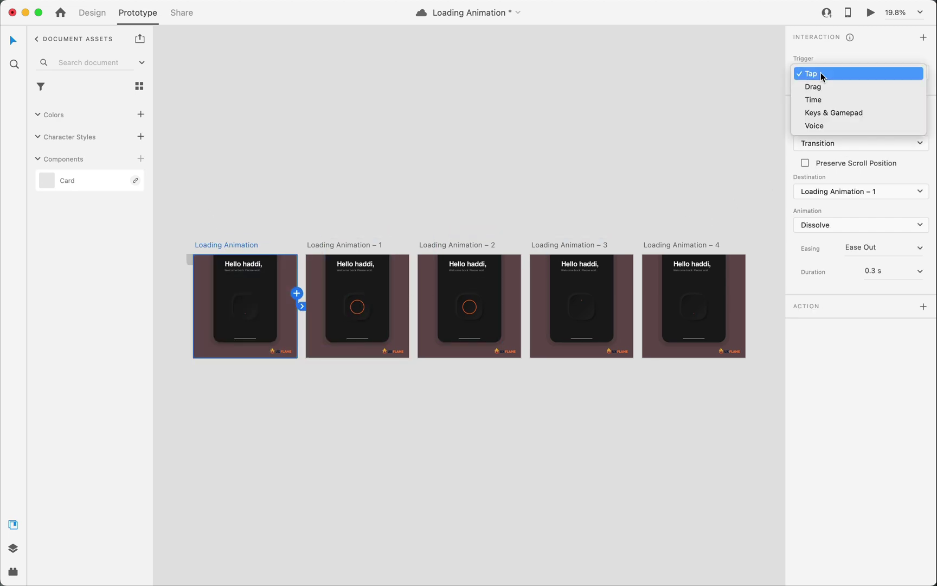
click(814, 100)
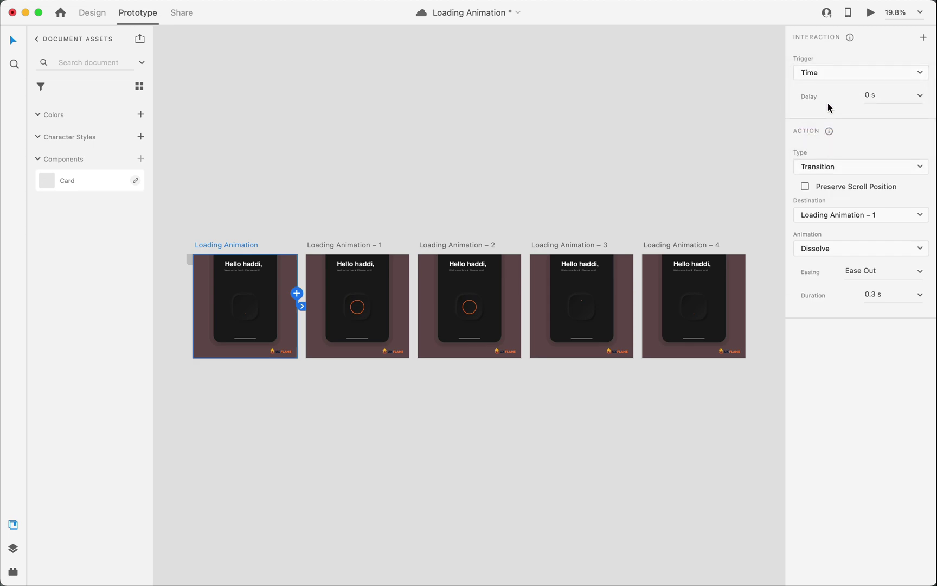
click(859, 167)
click(816, 182)
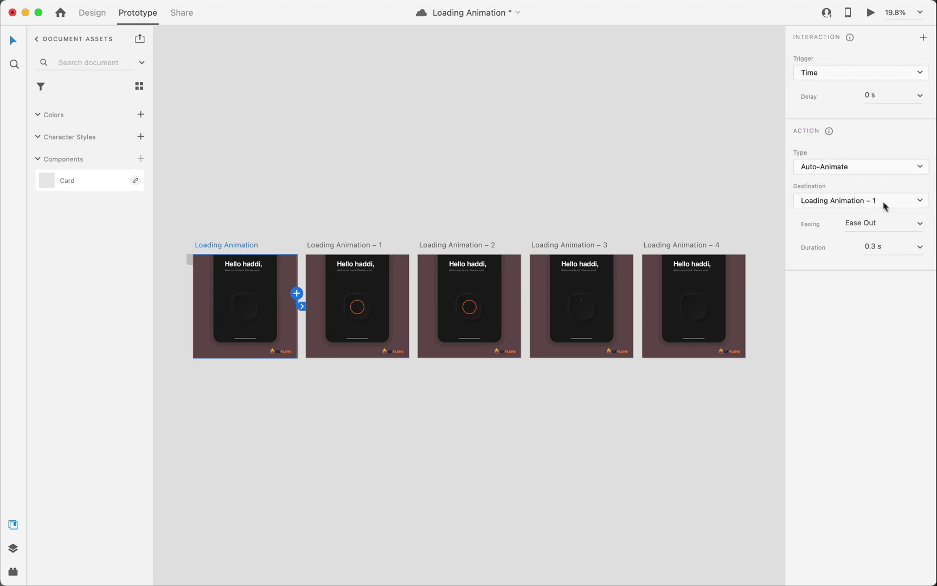
click(921, 227)
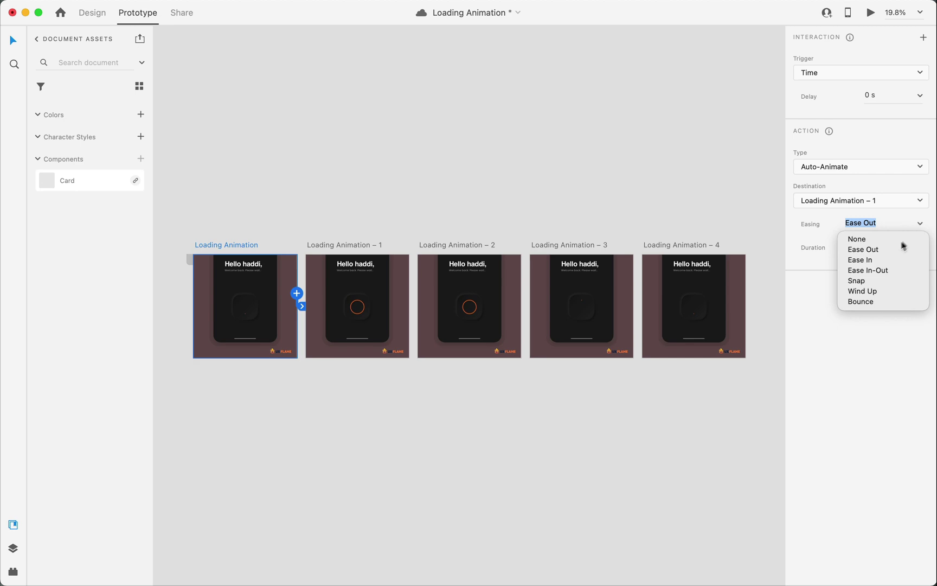
click(861, 262)
click(920, 247)
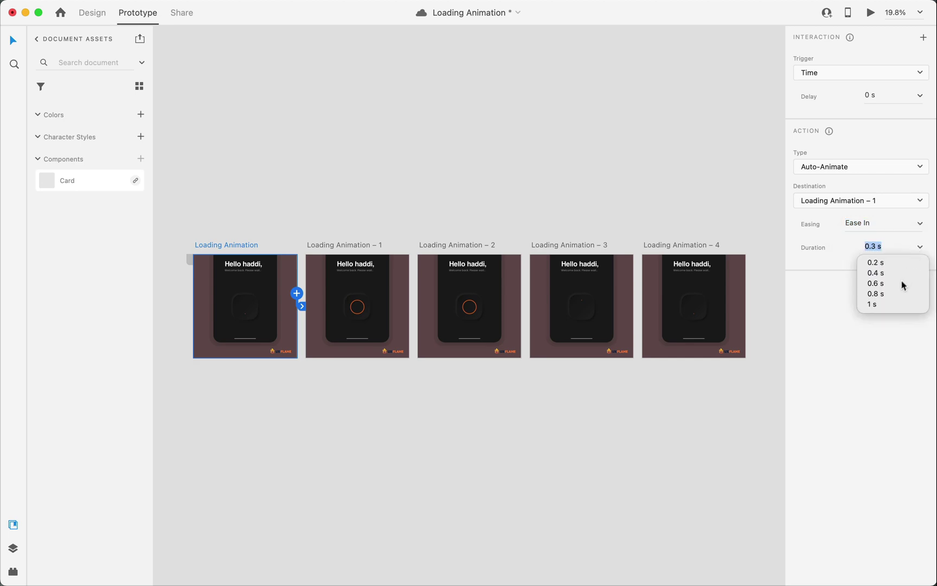
click(877, 295)
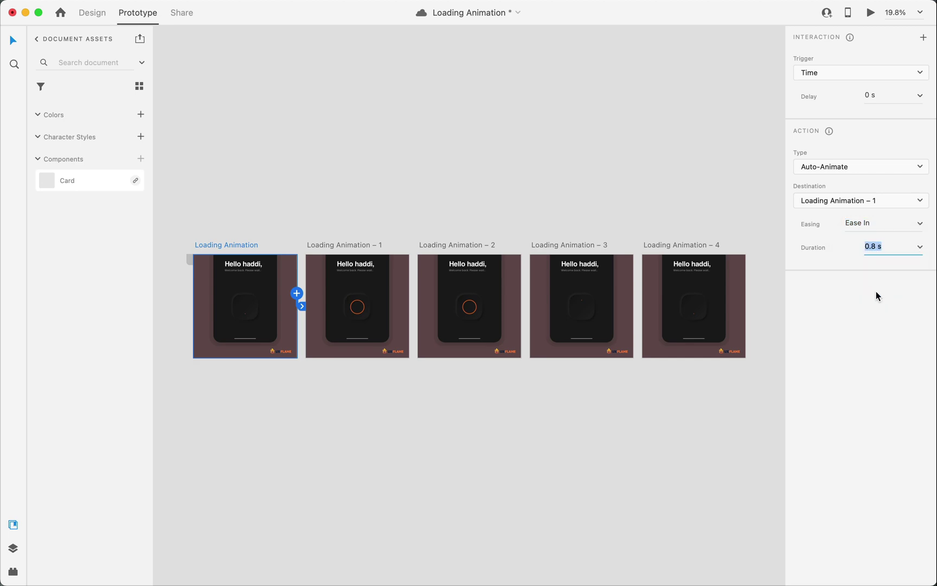
click(325, 244)
drag(409, 293, 467, 304)
Set the – 1 to – 2 transition duration to 0 s.
click(893, 247)
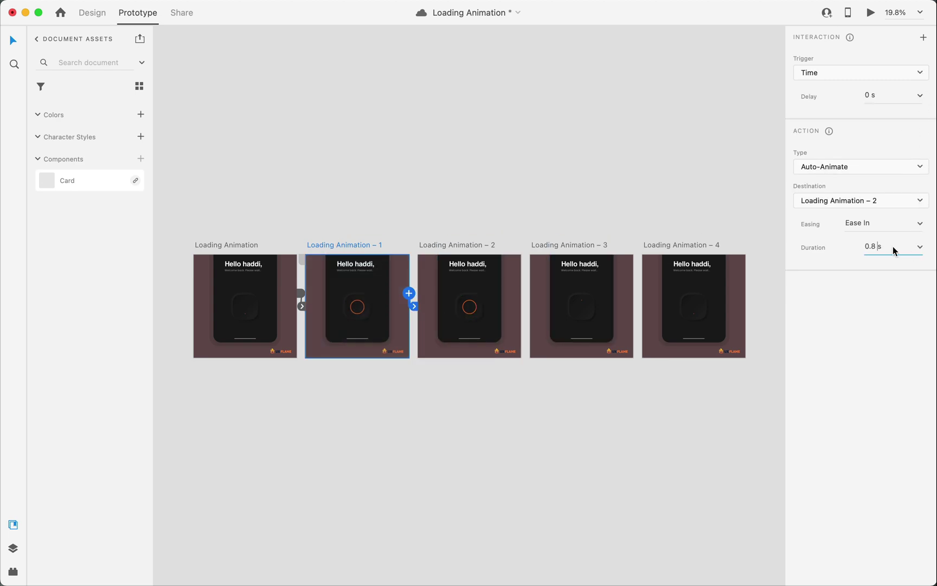
text(0)
key(Tab)
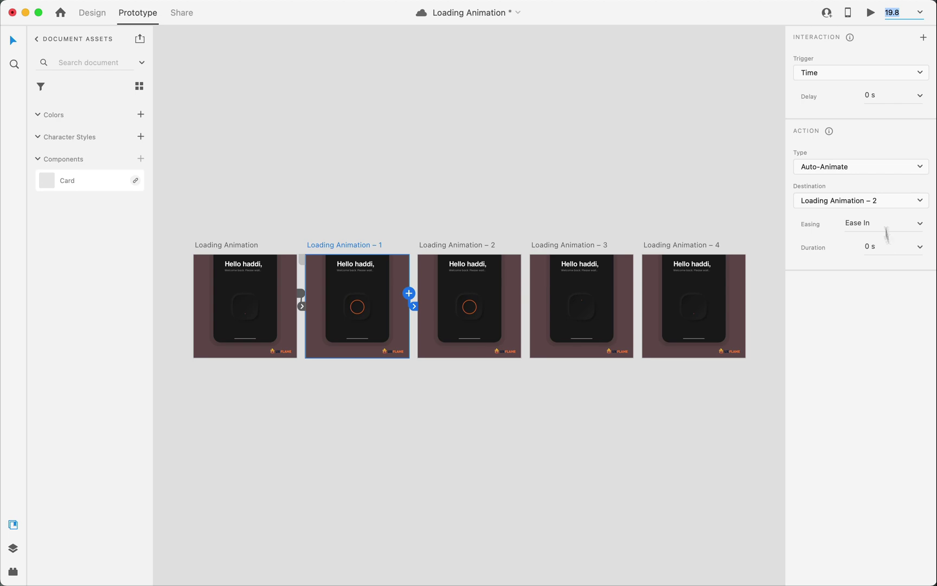
Link – 2 to – 3 with Ease Out over 0.8 s, and wire – 3 to – 4.
click(453, 246)
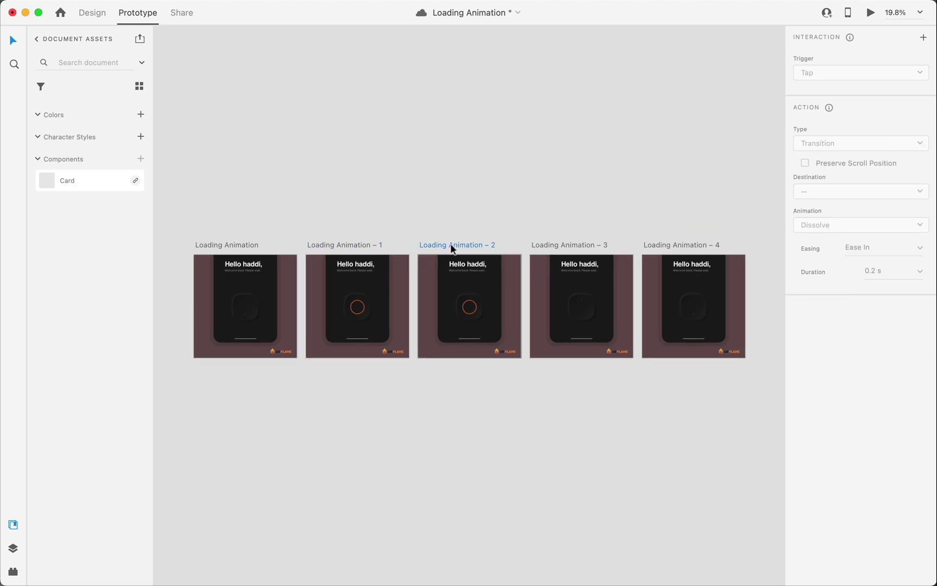
drag(522, 293, 568, 299)
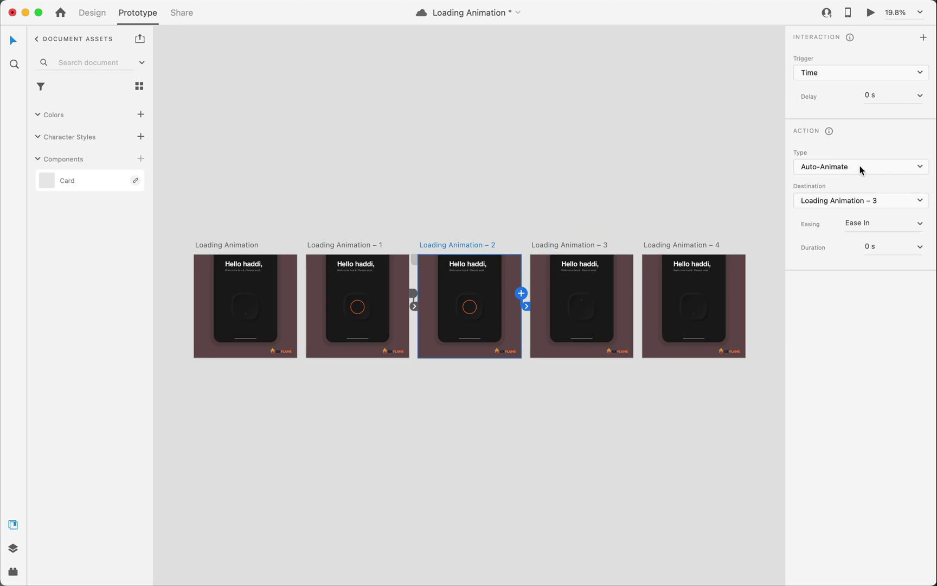
click(919, 223)
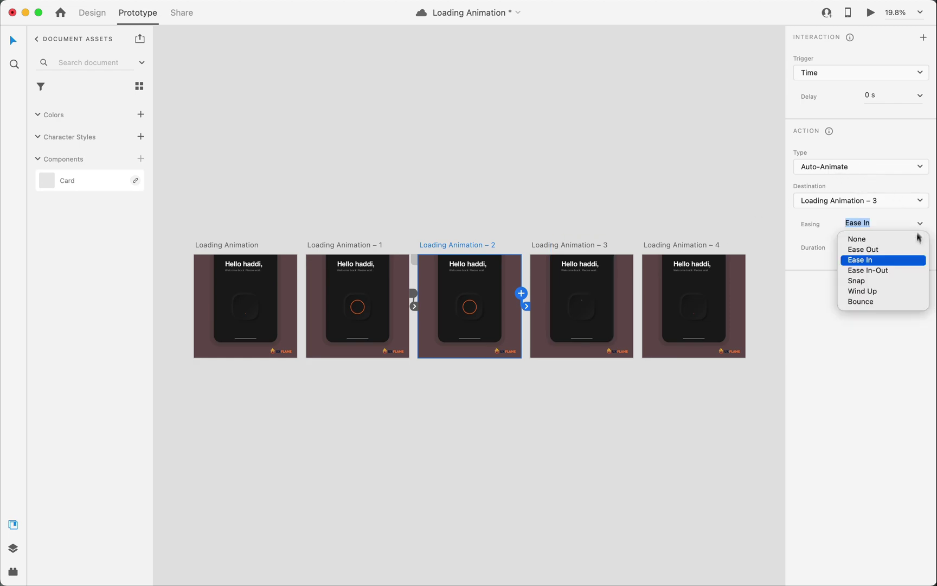
click(856, 250)
click(917, 247)
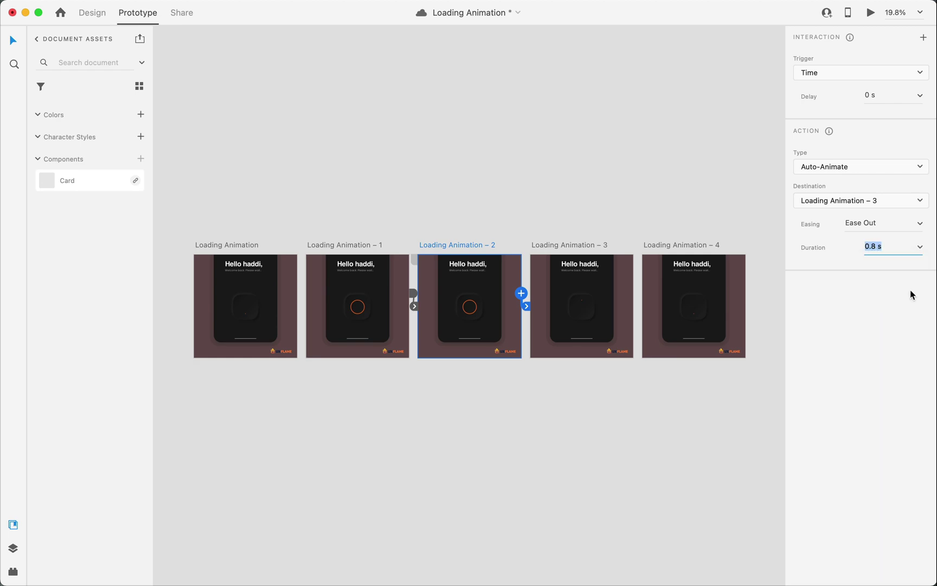
click(577, 244)
drag(633, 292, 683, 306)
Give the – 3 to – 4 transition Bounce easing with a 1 s duration.
click(920, 225)
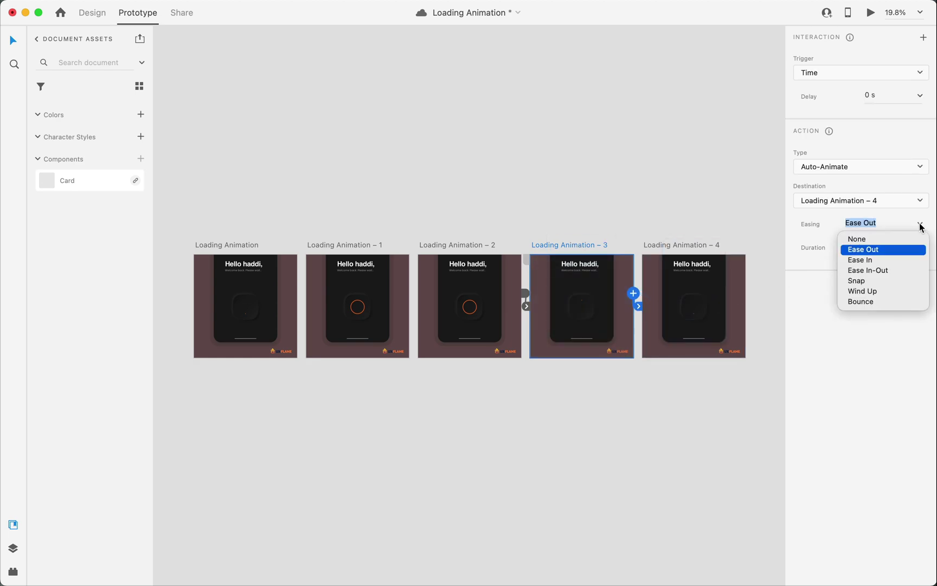
click(881, 302)
click(920, 248)
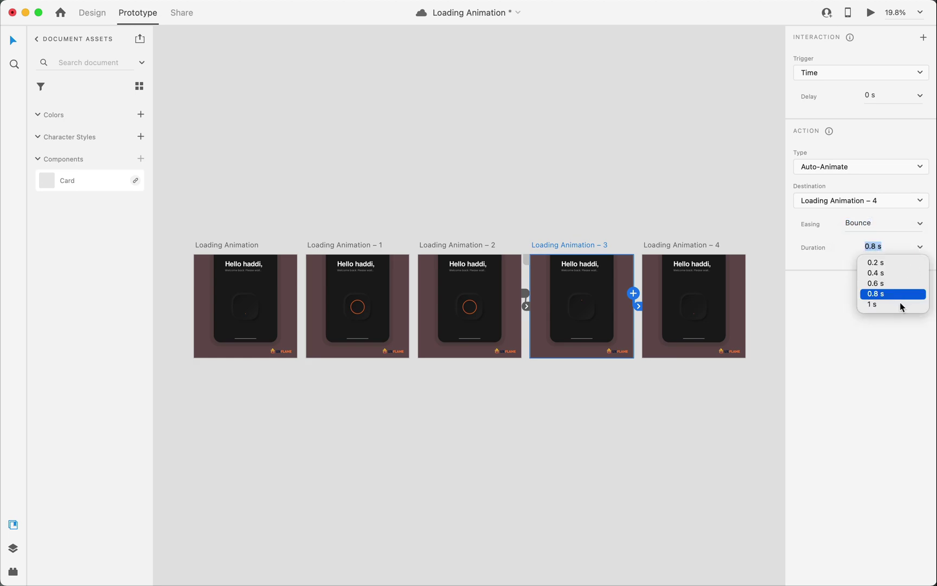
click(889, 304)
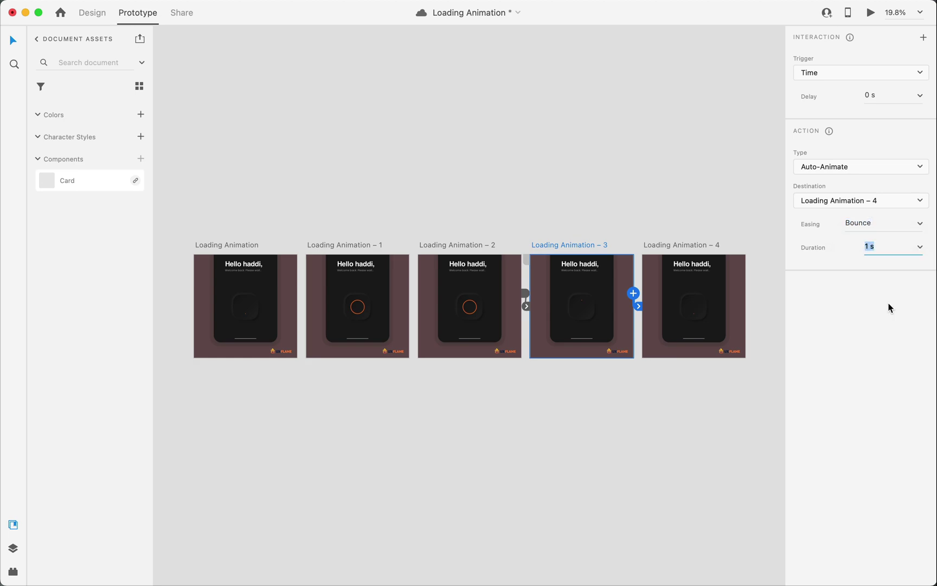
Link Loading Animation – 4 back to the first artboard with 0 s duration and no easing.
click(693, 245)
drag(746, 295, 212, 287)
click(890, 246)
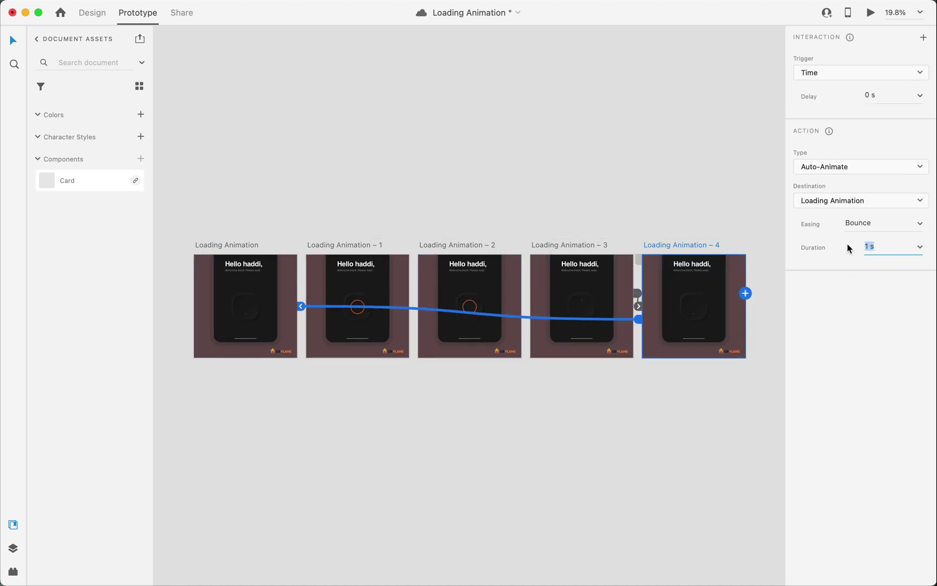
key(Tab)
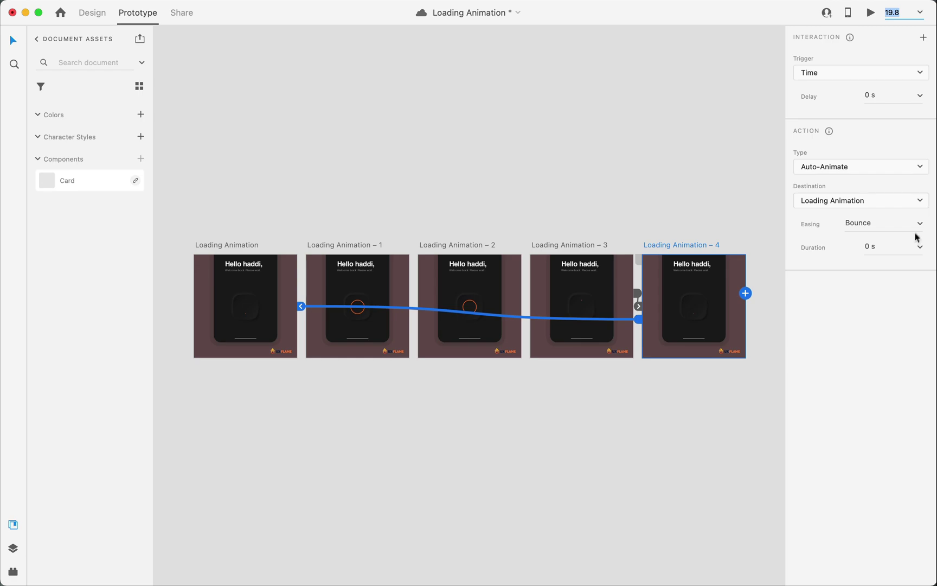
click(919, 228)
click(862, 238)
click(547, 185)
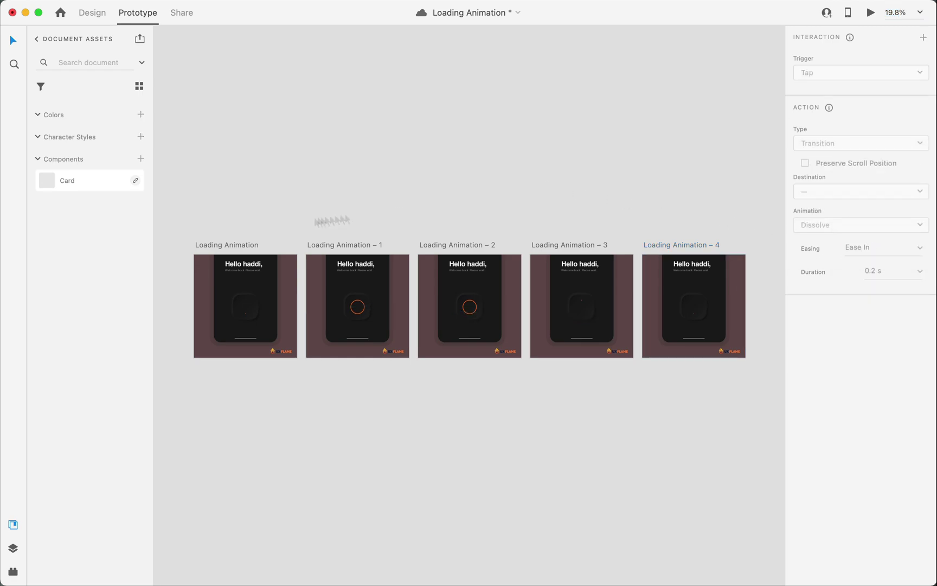
Preview the looping orange loader starting from the Loading Animation artboard.
click(231, 246)
click(870, 12)
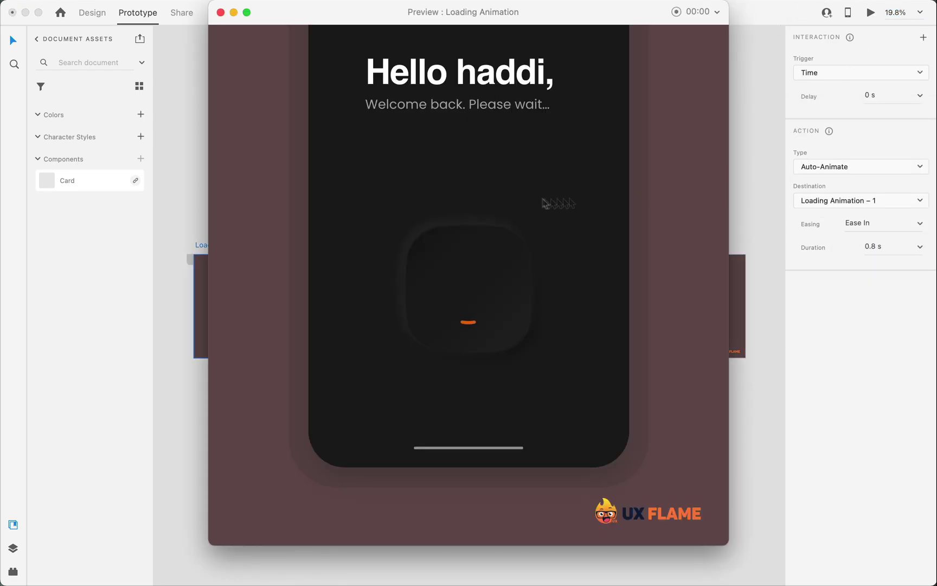